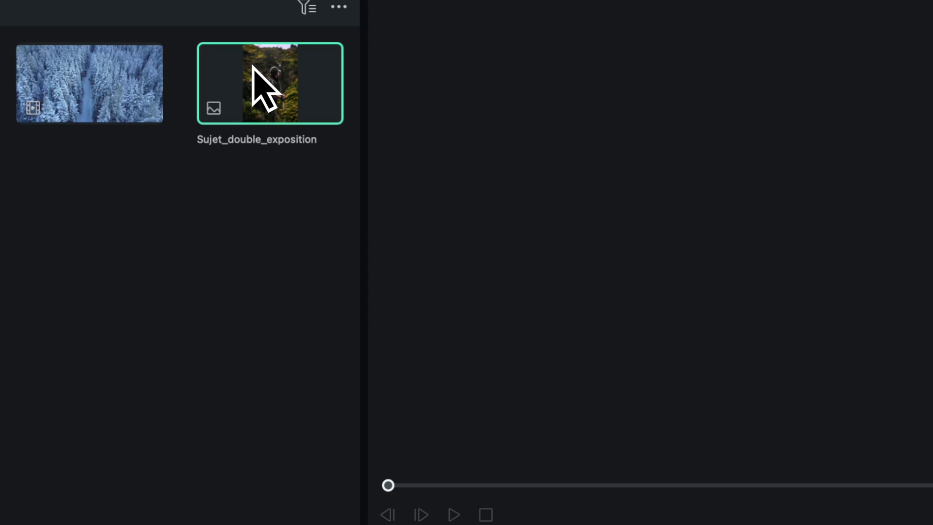
# Preview the Sujet_double_exposition image and place it at the start of video track 2.
pyautogui.doubleClick(258, 78)
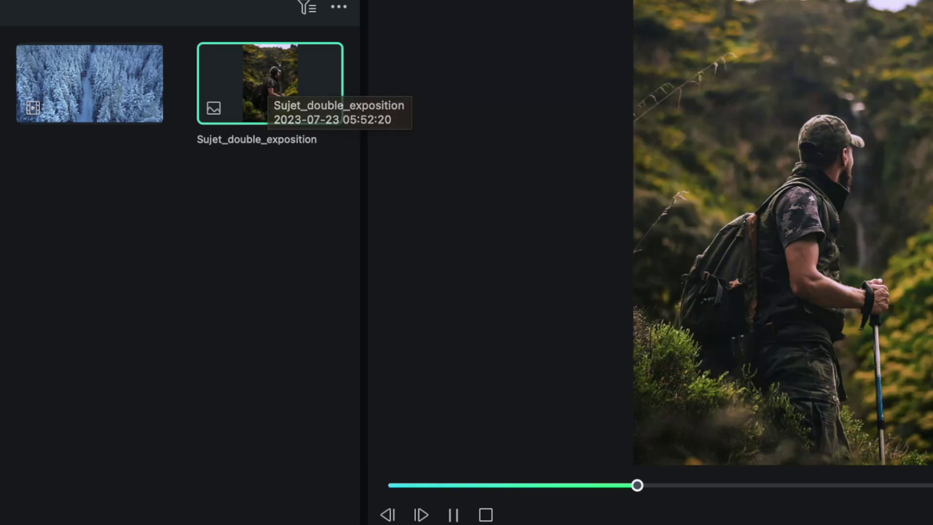
pyautogui.click(487, 515)
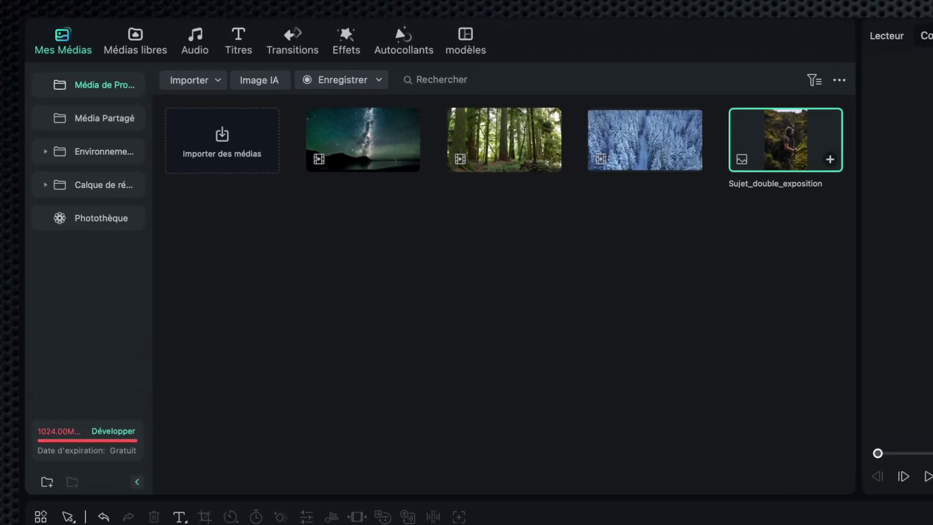
pyautogui.moveTo(786, 140); pyautogui.dragTo(194, 246)
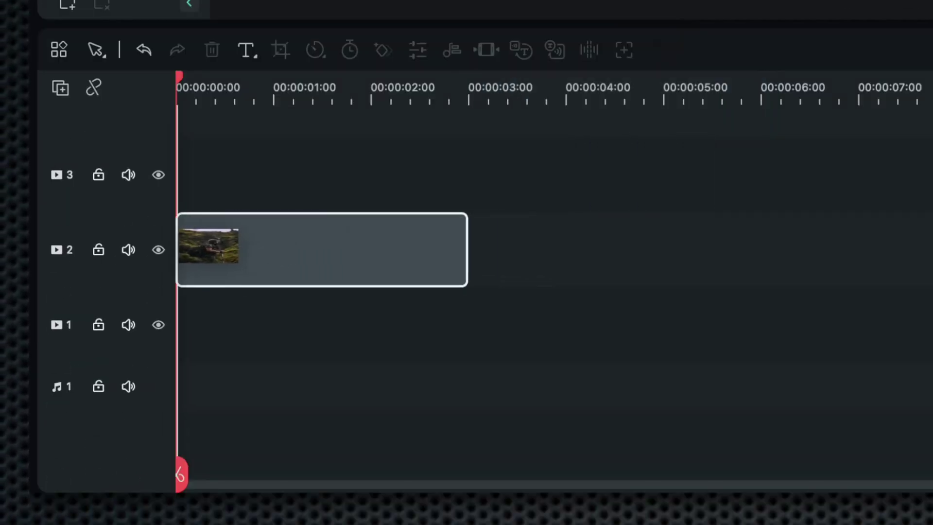
# Enlarge the hiker clip proportionally to fill the frame and set its position to X -260 px and Y 83 px.
pyautogui.click(305, 87)
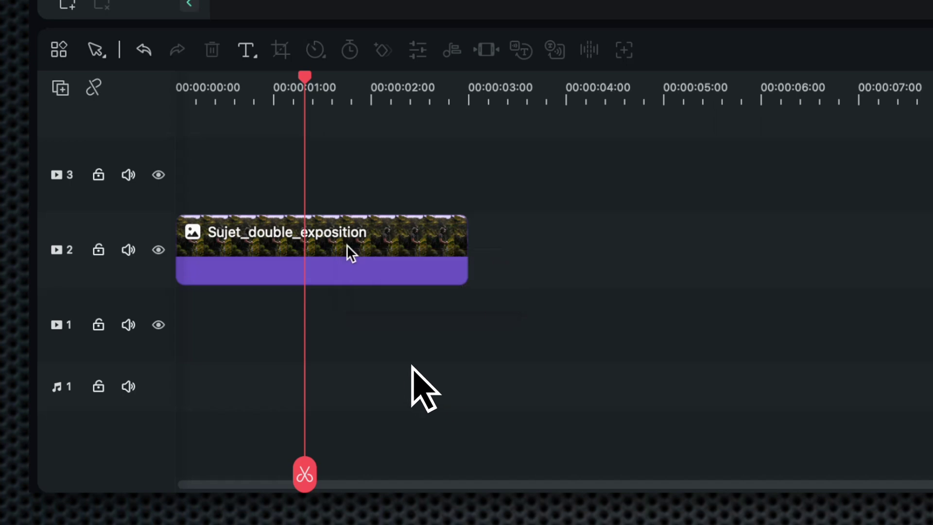
pyautogui.click(346, 244)
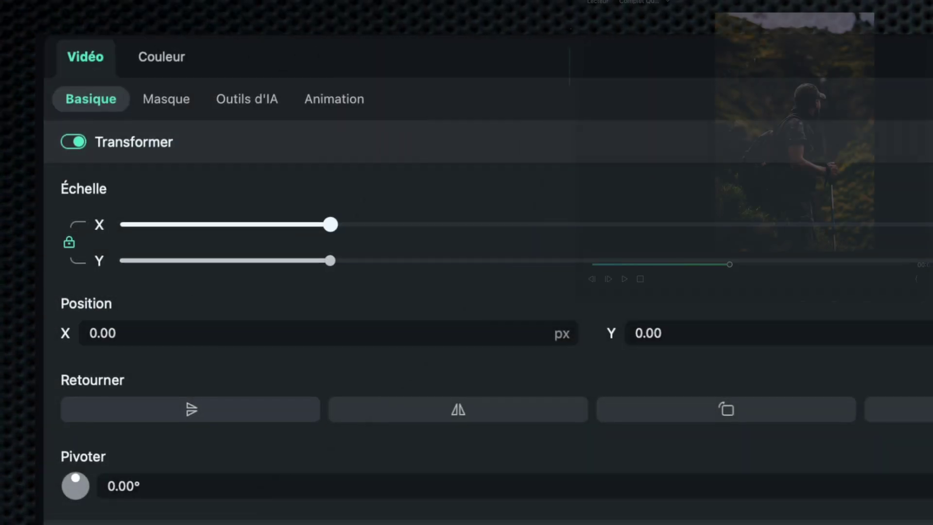
pyautogui.moveTo(334, 224); pyautogui.dragTo(480, 222)
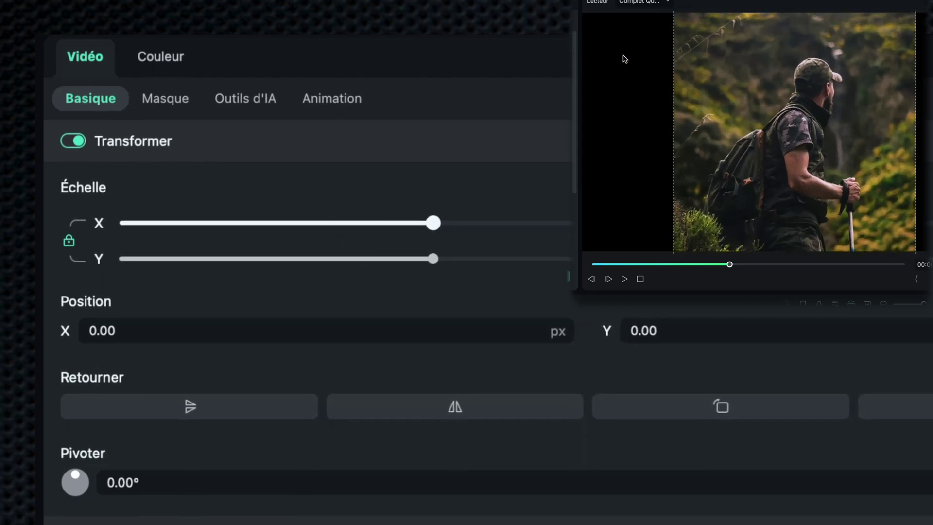
pyautogui.write('-199')
pyautogui.press('Return')
pyautogui.click(641, 330)
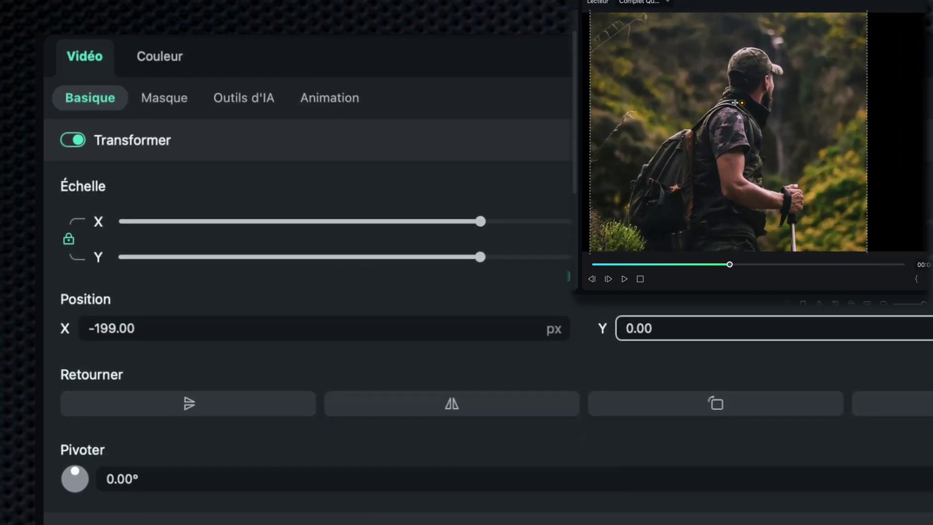
pyautogui.write('83')
pyautogui.moveTo(432, 328); pyautogui.dragTo(410, 323)
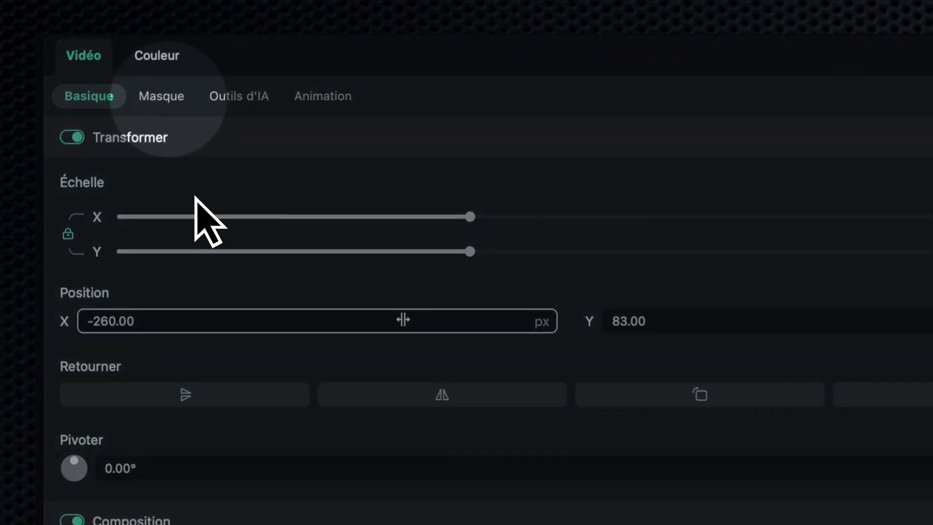
# Draw a closed custom mask around the hiker, following the backpack, legs, trekking pole, hand, chest, face and cap.
pyautogui.click(166, 97)
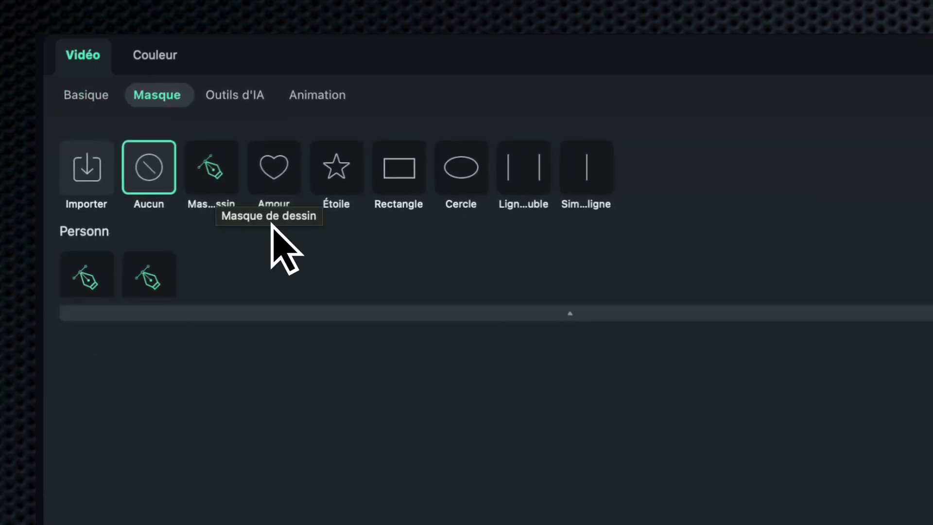
pyautogui.click(205, 161)
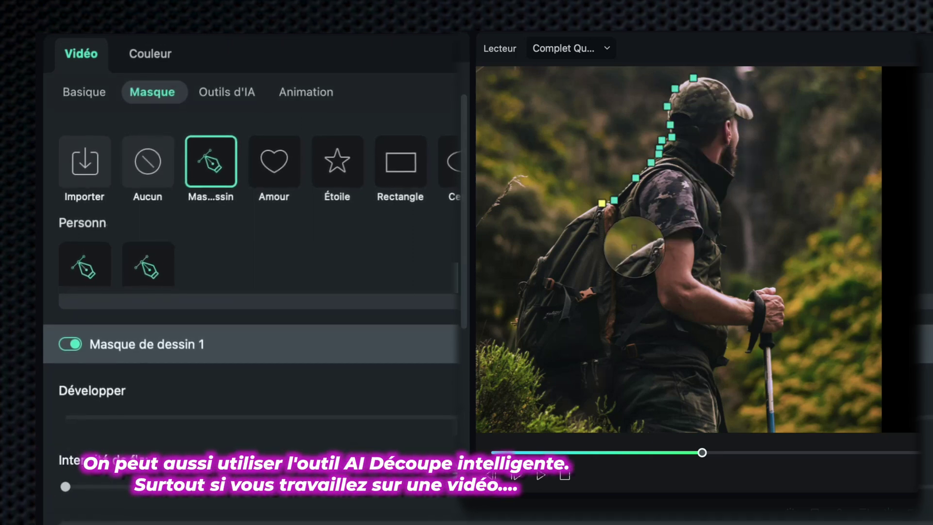
pyautogui.click(579, 213)
pyautogui.click(560, 229)
pyautogui.click(552, 248)
pyautogui.click(521, 311)
pyautogui.click(515, 349)
pyautogui.click(532, 360)
pyautogui.click(546, 395)
pyautogui.click(592, 413)
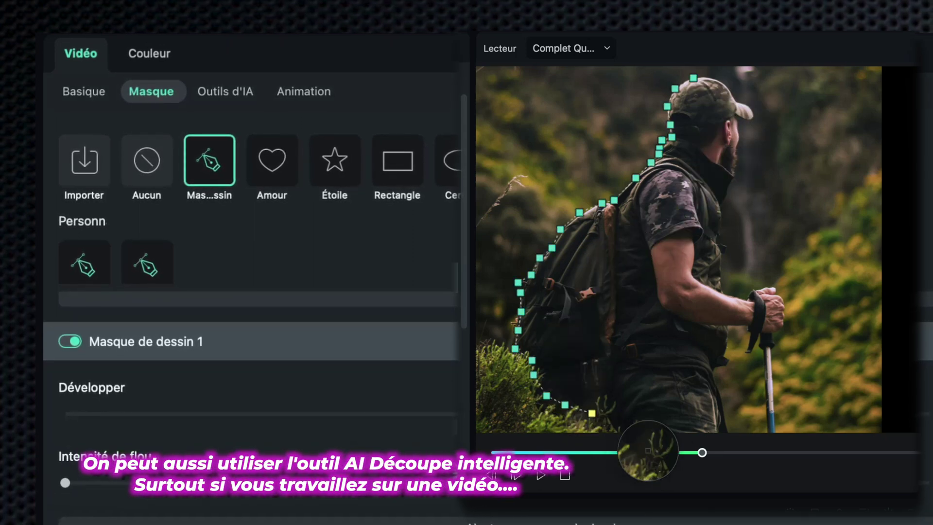
pyautogui.click(641, 434)
pyautogui.click(727, 433)
pyautogui.click(724, 411)
pyautogui.click(713, 381)
pyautogui.click(725, 355)
pyautogui.click(729, 325)
pyautogui.click(751, 329)
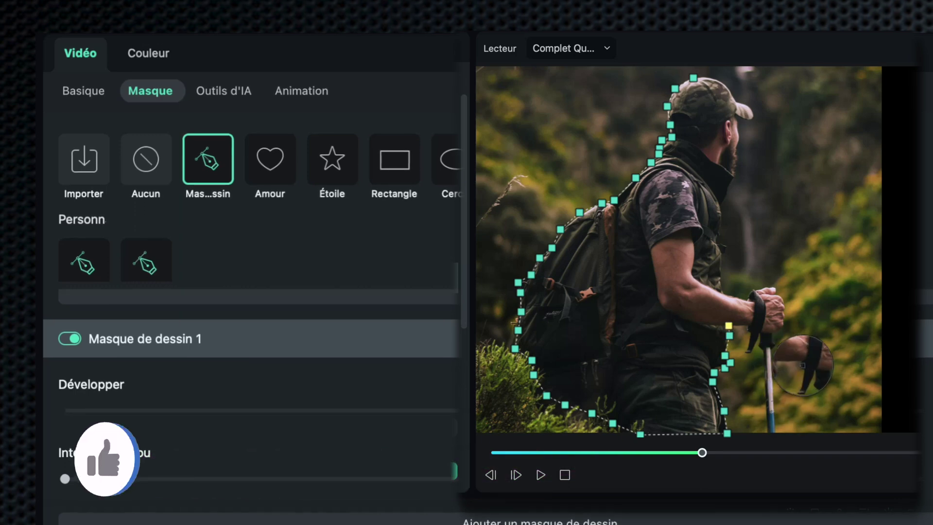
pyautogui.click(760, 337)
pyautogui.click(745, 351)
pyautogui.click(751, 356)
pyautogui.click(763, 348)
pyautogui.click(766, 361)
pyautogui.click(767, 434)
pyautogui.click(775, 434)
pyautogui.click(775, 345)
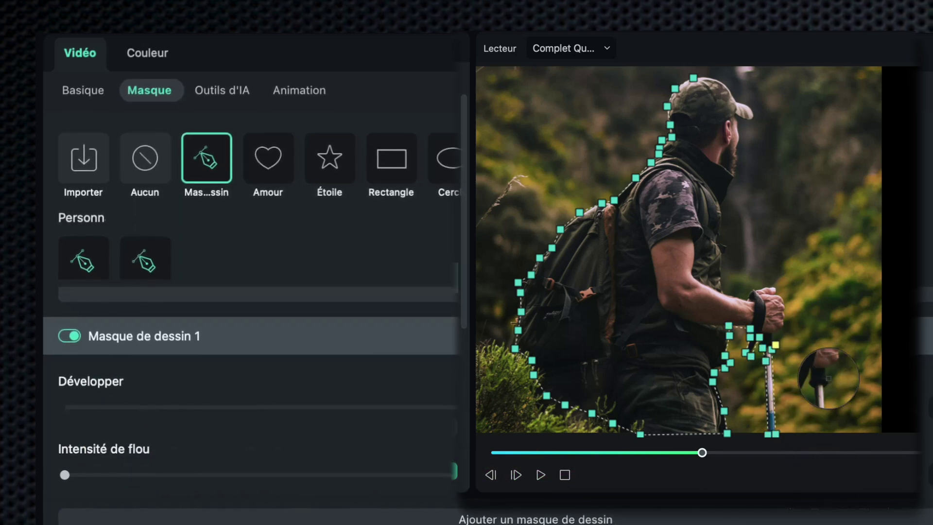
pyautogui.click(786, 330)
pyautogui.click(785, 318)
pyautogui.click(783, 300)
pyautogui.click(775, 294)
pyautogui.click(770, 287)
pyautogui.click(757, 290)
pyautogui.click(735, 297)
pyautogui.click(724, 295)
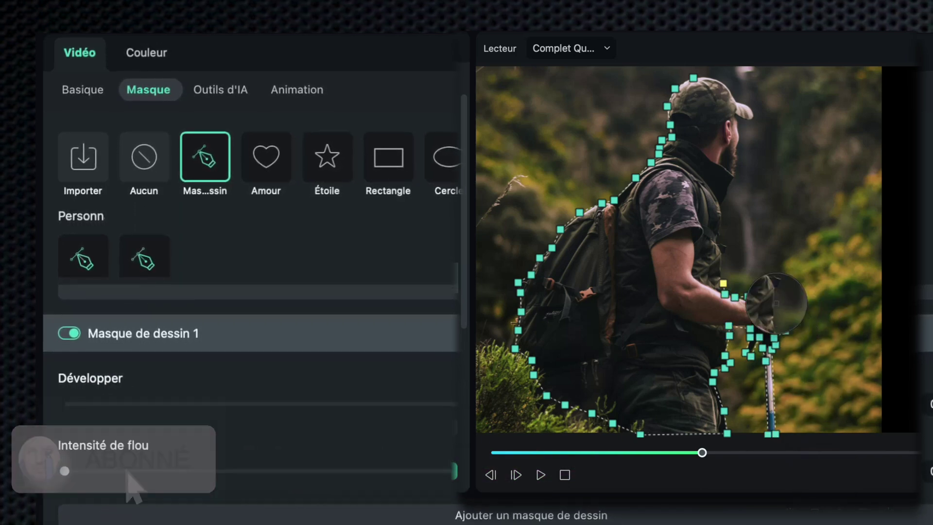
pyautogui.click(723, 284)
pyautogui.click(725, 255)
pyautogui.click(723, 217)
pyautogui.click(729, 193)
pyautogui.click(734, 186)
pyautogui.click(735, 179)
pyautogui.click(737, 168)
pyautogui.click(739, 158)
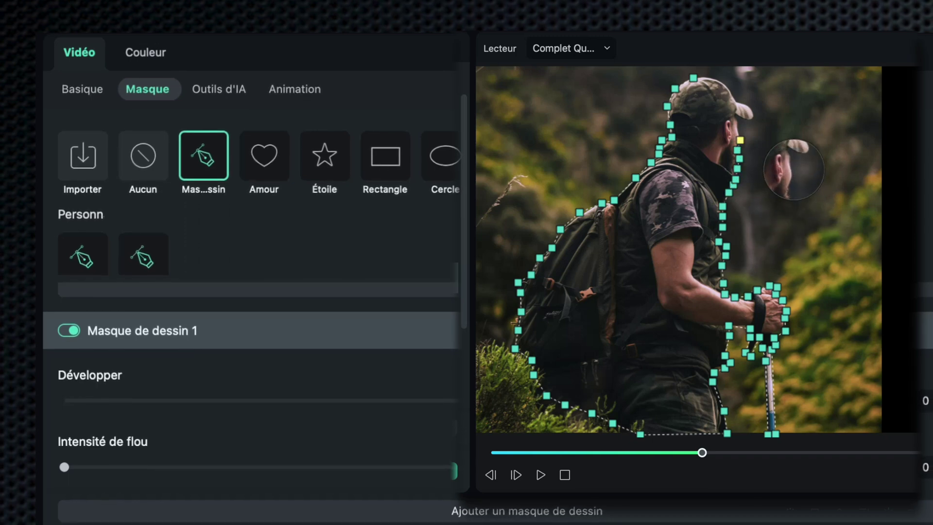
pyautogui.click(739, 131)
pyautogui.click(749, 120)
pyautogui.click(746, 104)
pyautogui.click(736, 100)
pyautogui.click(727, 85)
pyautogui.click(714, 78)
pyautogui.click(702, 77)
pyautogui.click(694, 77)
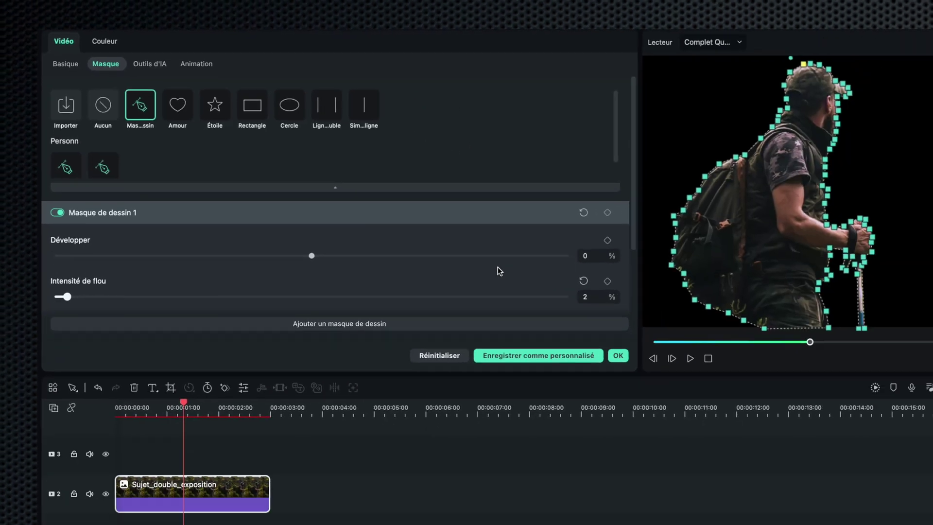
# Set the drawn mask's blur intensity to 3 % and apply the mask.
pyautogui.scroll(1, 560, 291)
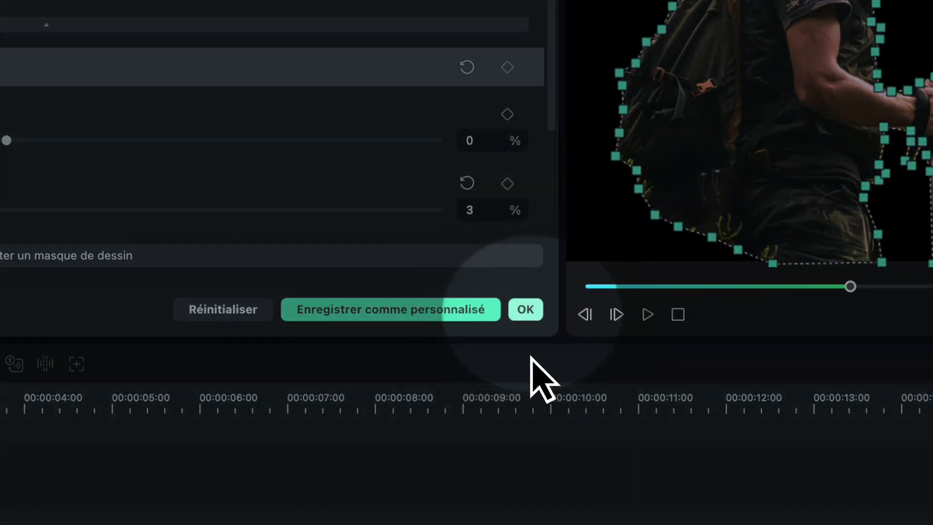
pyautogui.click(510, 297)
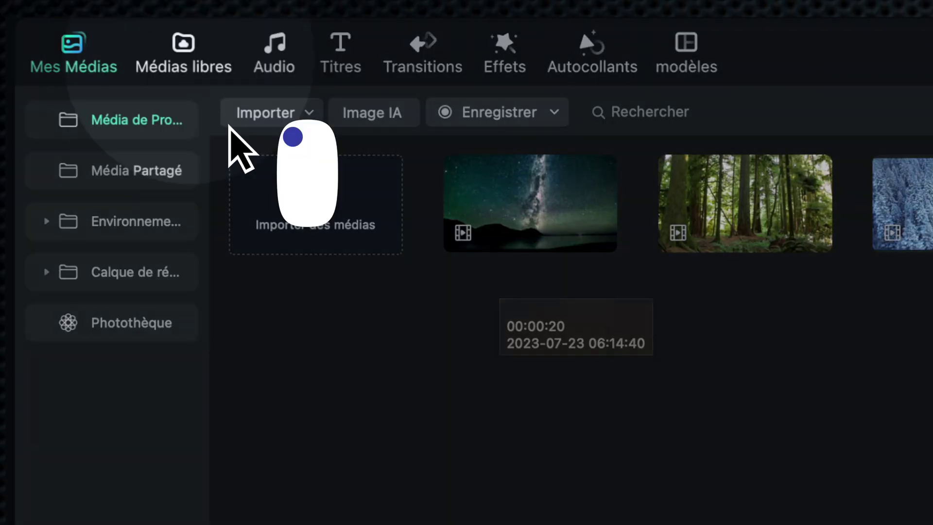
# Place the plain white Blanc background from the Filmstock solid colours on video track 1, beneath the hiker clip.
pyautogui.click(183, 56)
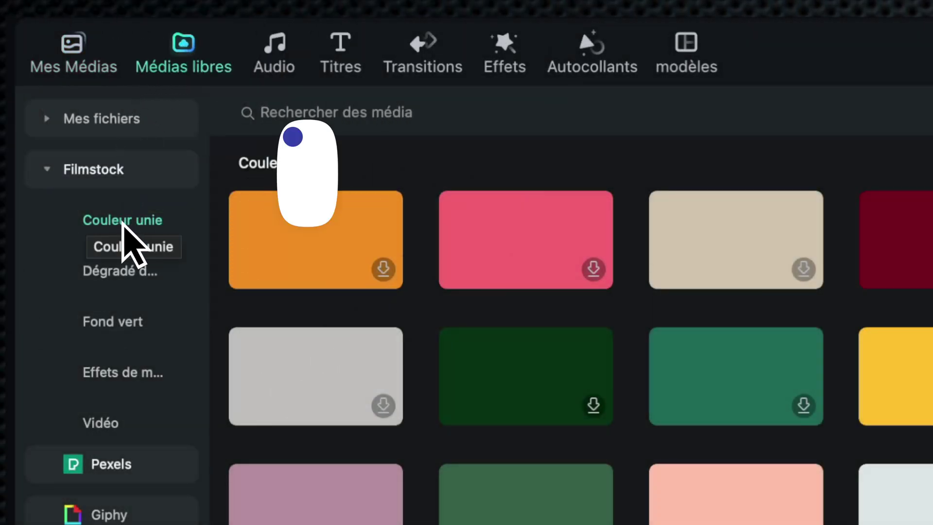
pyautogui.scroll(-15, 657, 372)
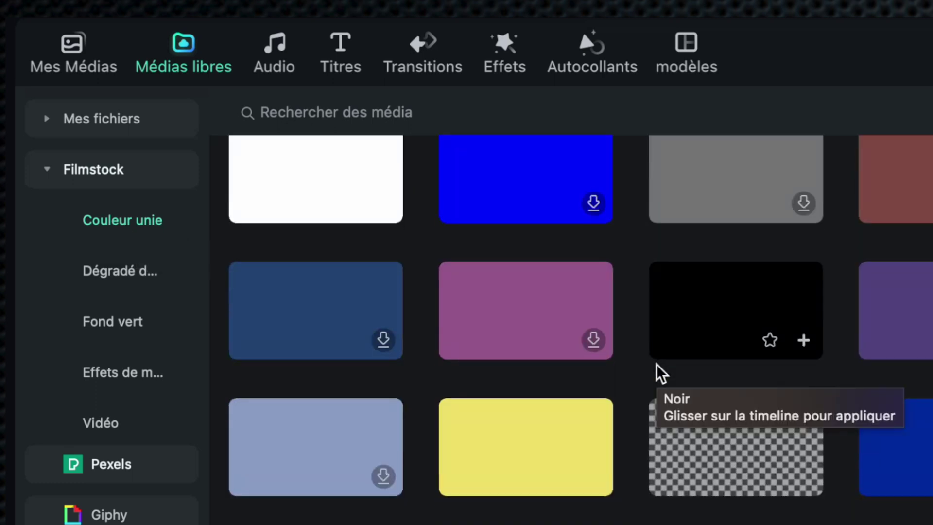
pyautogui.scroll(4, 658, 375)
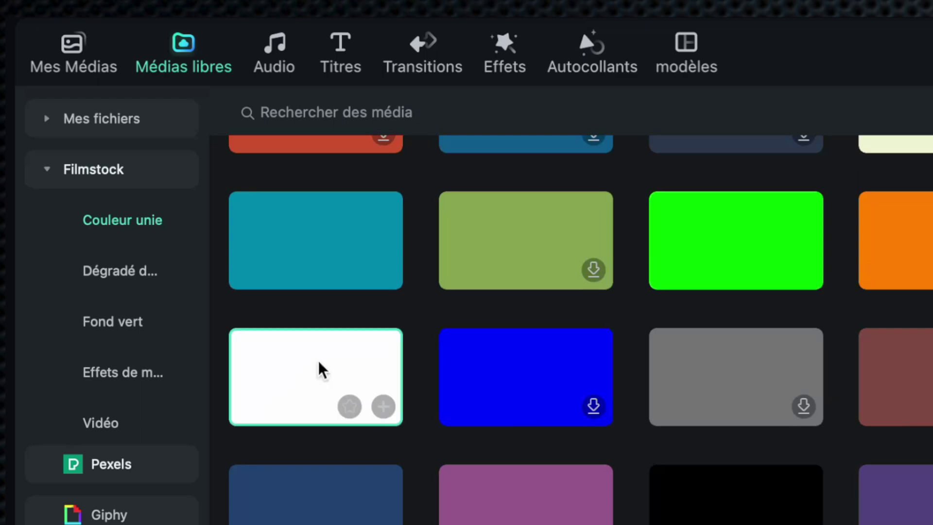
pyautogui.moveTo(319, 361); pyautogui.dragTo(252, 413)
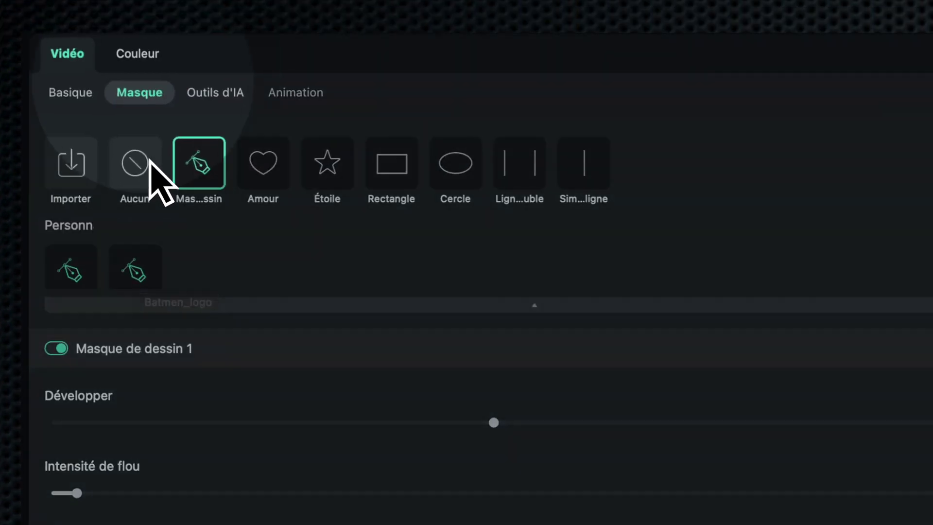
# Turn the hiker clip black and white with minimum vibrance and saturation, contrast 21, Blanc 90 and Noir -100.
pyautogui.click(133, 56)
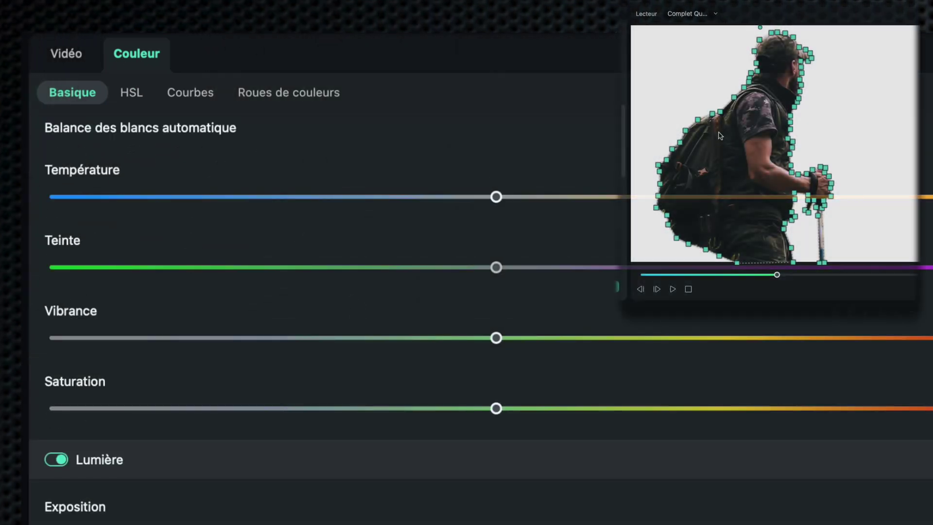
pyautogui.moveTo(496, 338); pyautogui.dragTo(439, 337)
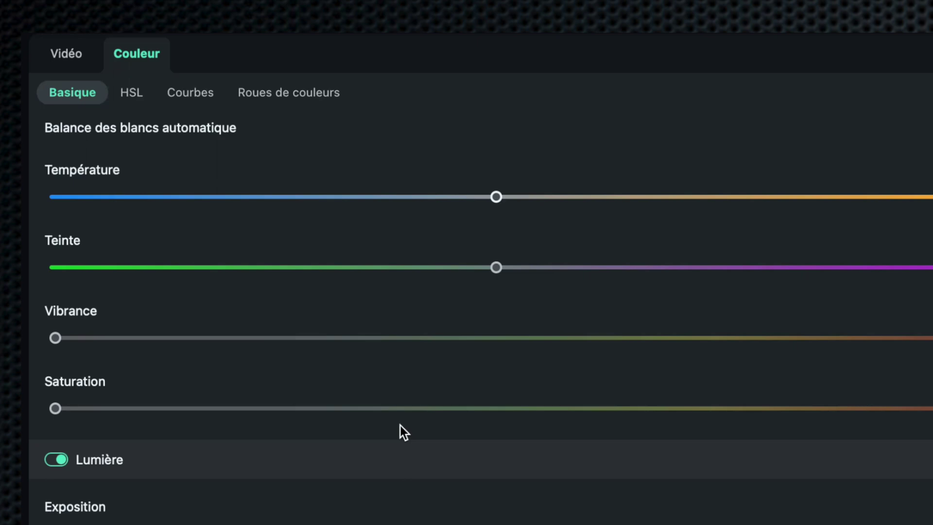
pyautogui.scroll(-7, 400, 424)
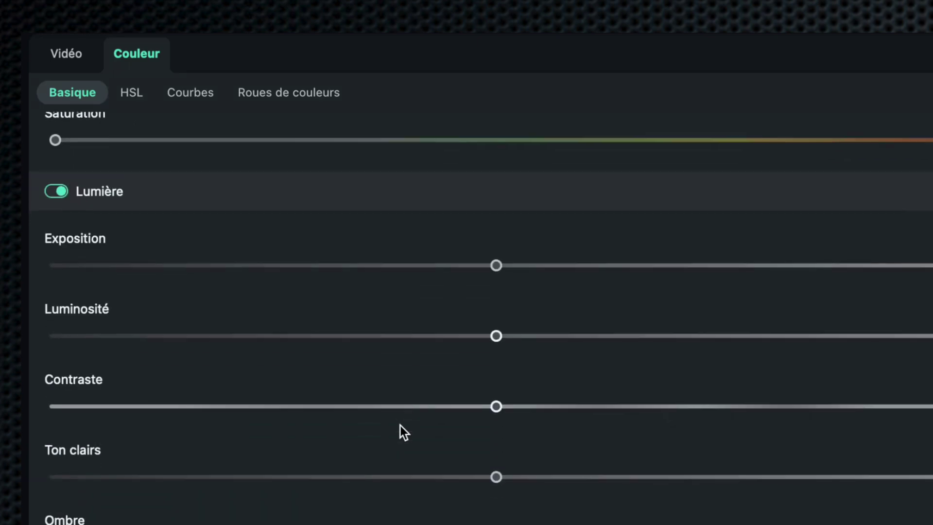
pyautogui.scroll(-2, 400, 425)
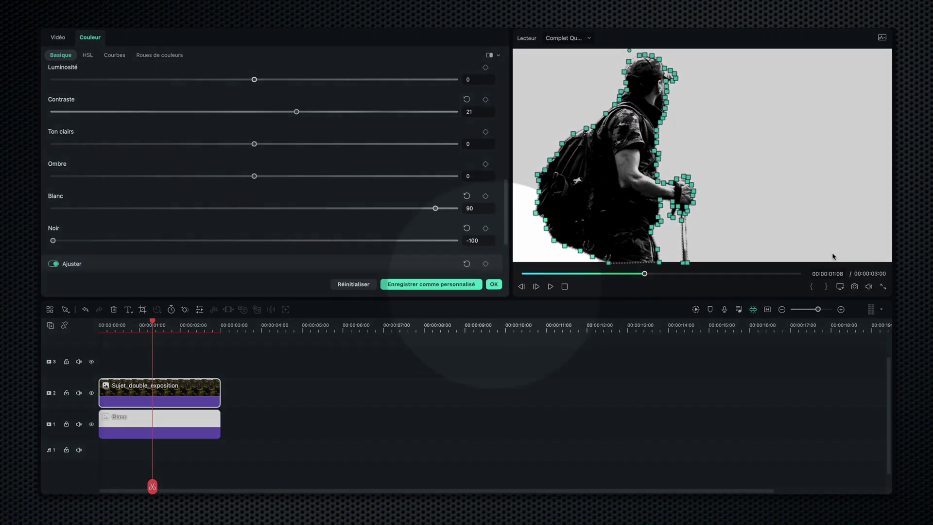
pyautogui.click(494, 283)
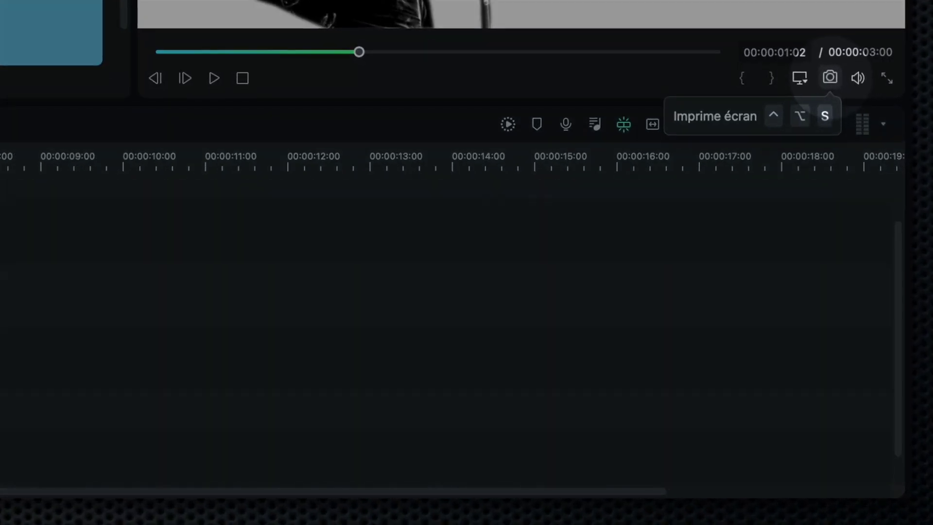
# Take a PNG snapshot of the current frame and save it in the Double exposure folder.
pyautogui.click(830, 78)
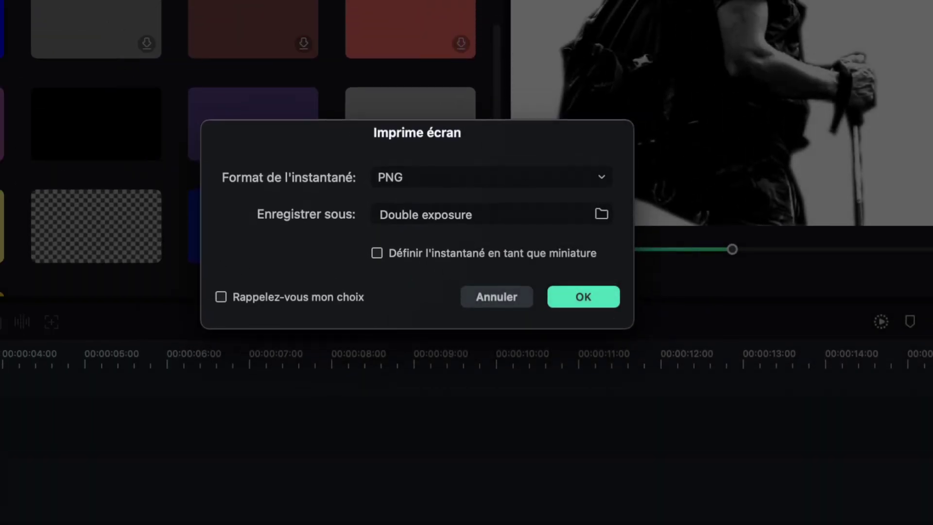
pyautogui.click(482, 204)
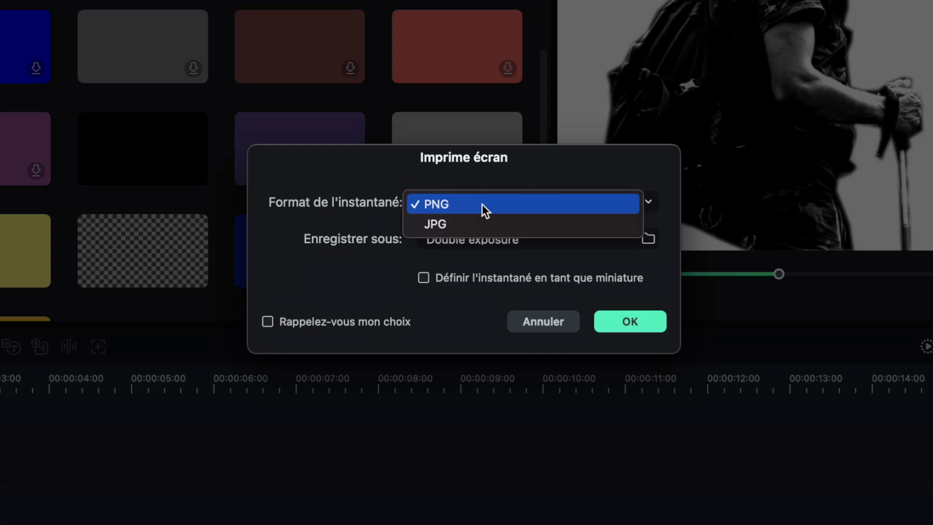
pyautogui.click(484, 207)
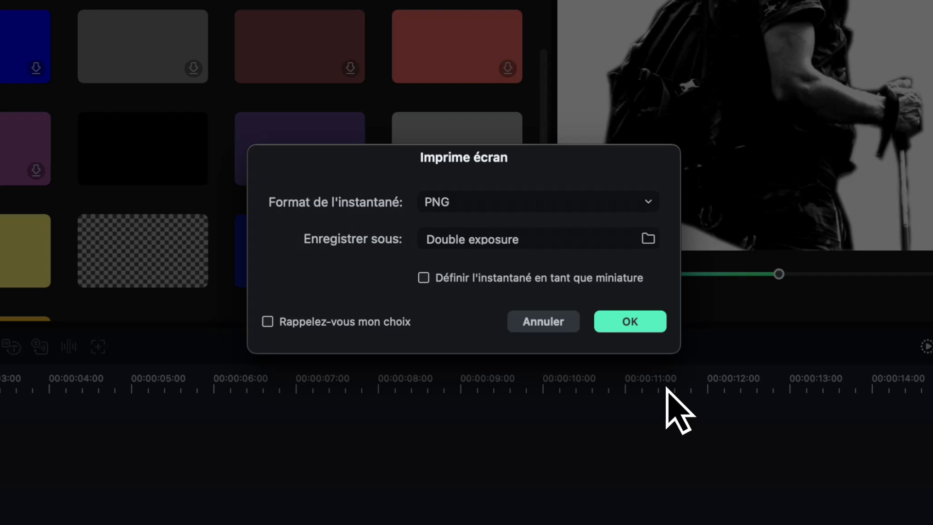
pyautogui.click(631, 321)
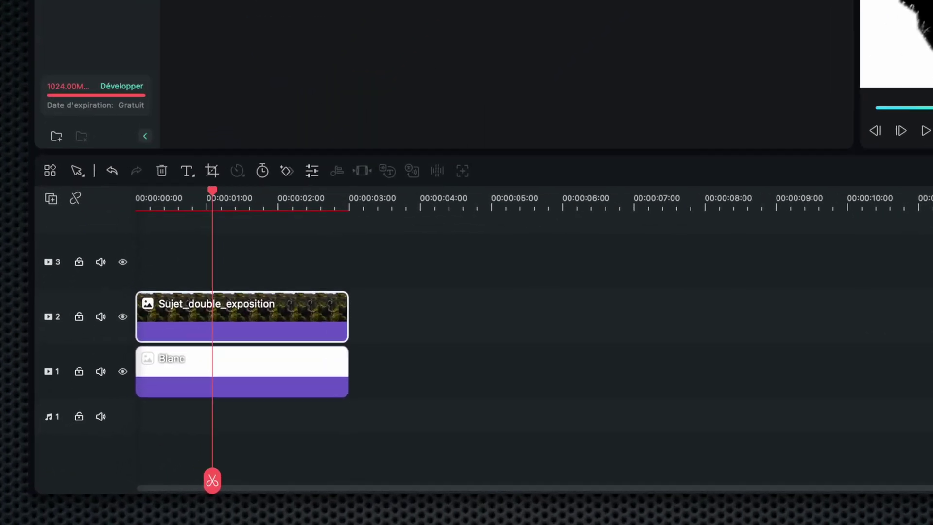
# Delete both the Sujet_double_exposition and Blanc clips from the timeline.
pyautogui.moveTo(423, 376); pyautogui.dragTo(234, 278)
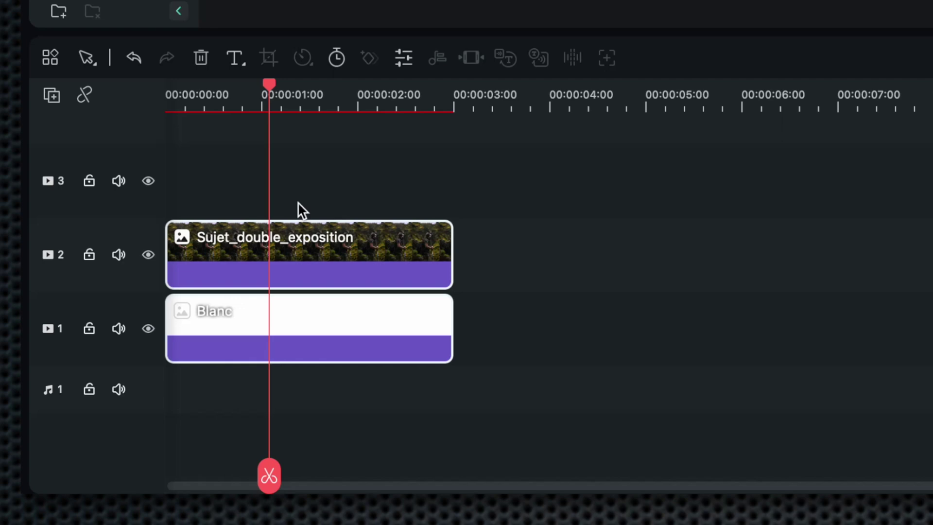
pyautogui.press('Delete')
# Place the hiker snapshot on video track 2 and the starry night-sky video beneath it on video track 1.
pyautogui.moveTo(483, 25); pyautogui.dragTo(205, 315)
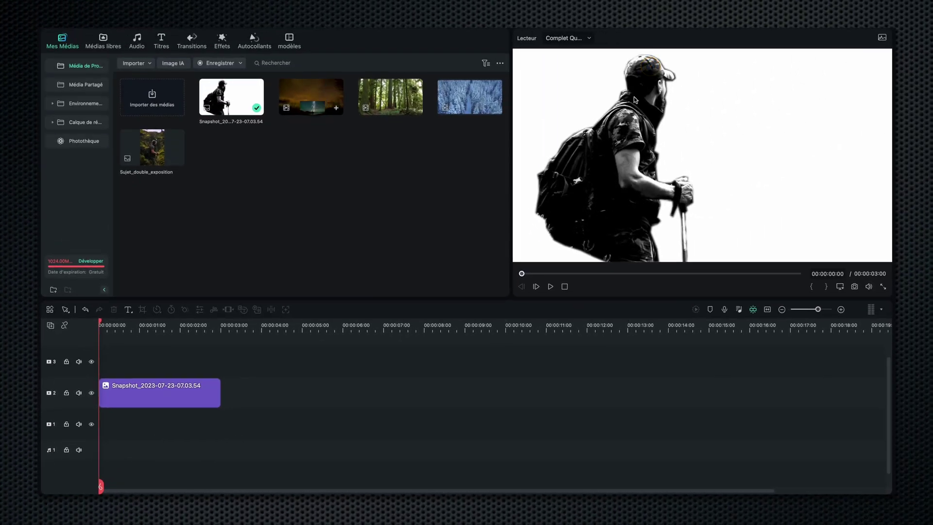
pyautogui.moveTo(311, 99); pyautogui.dragTo(443, 397)
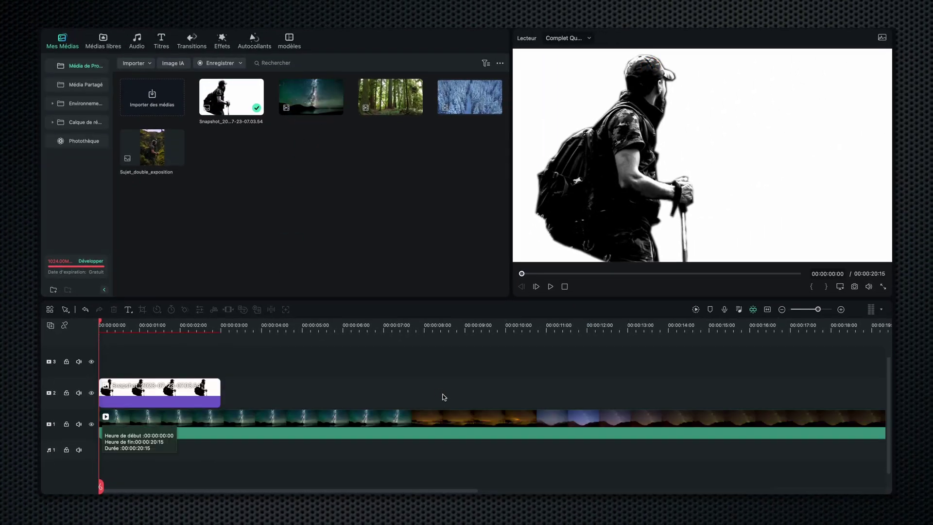
pyautogui.press('space')
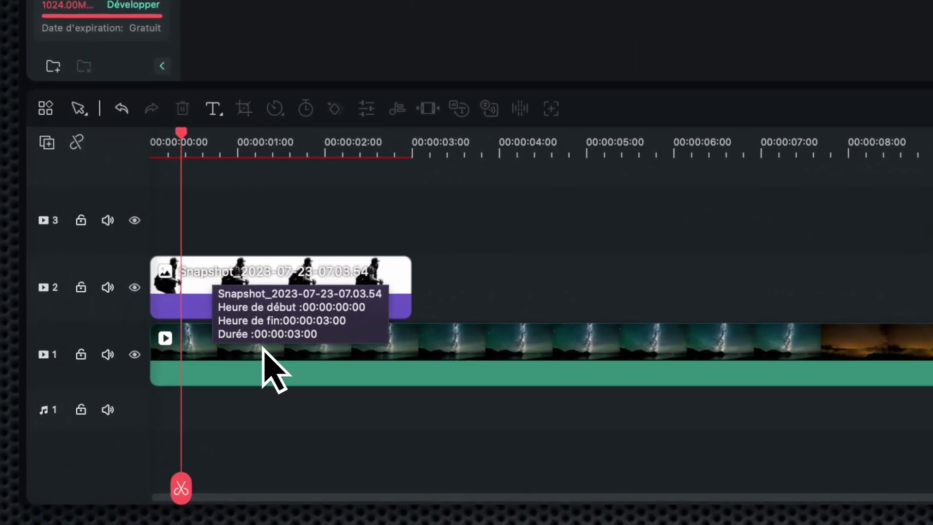
# Set the blend mode of the hiker snapshot on video track 2 to Éclaircir and play back the composite.
pyautogui.click(224, 277)
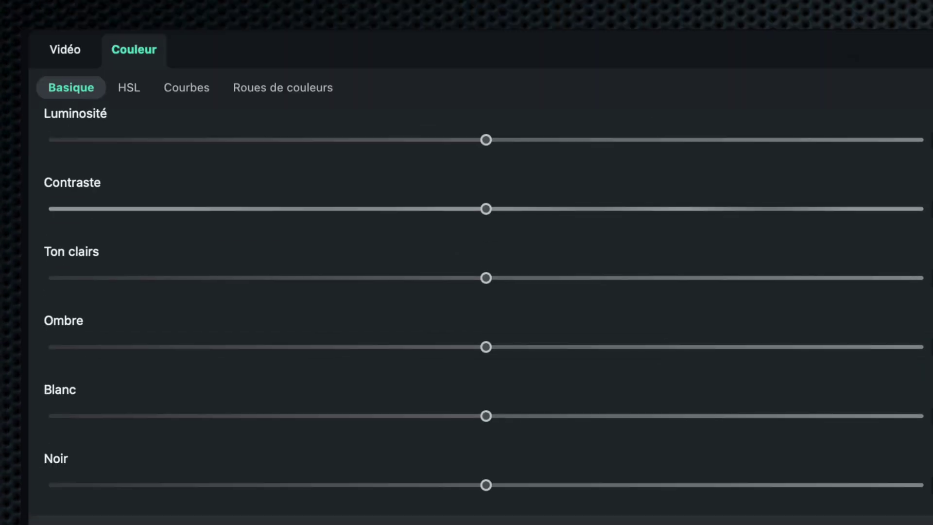
pyautogui.click(74, 51)
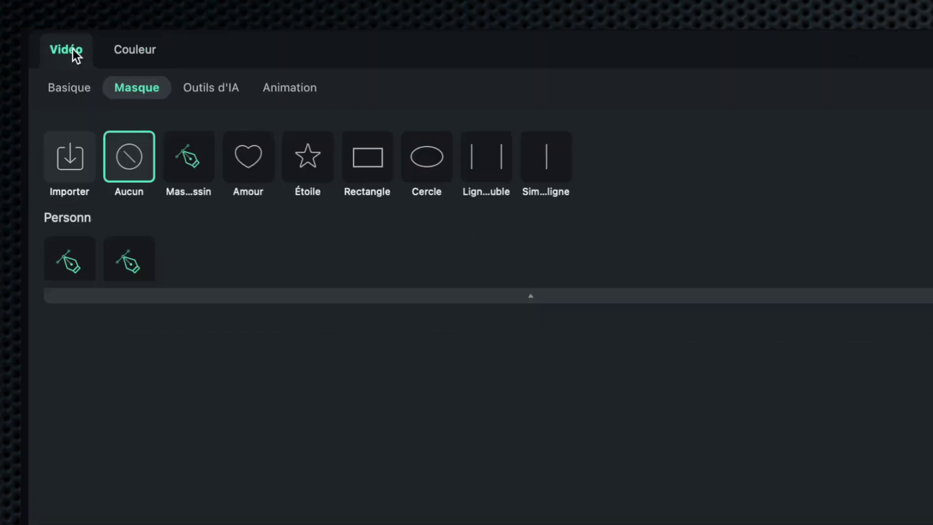
pyautogui.click(797, 42)
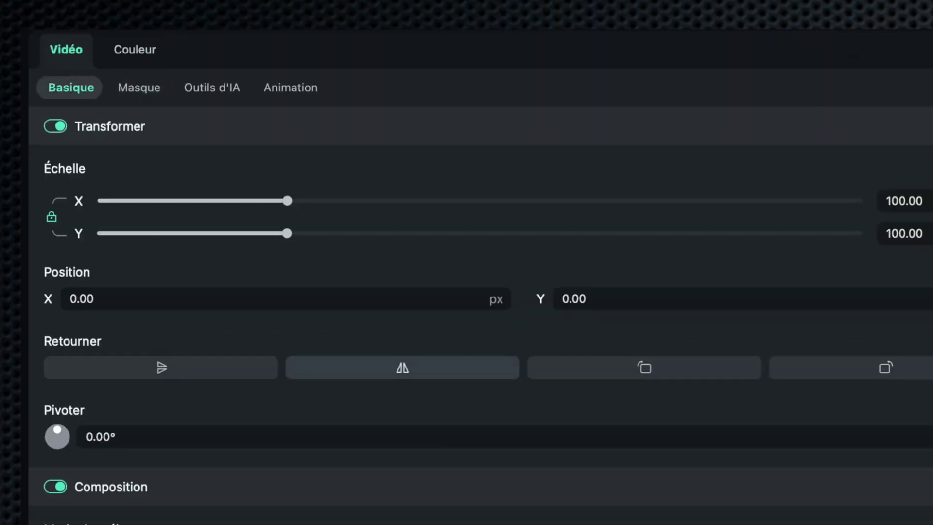
pyautogui.scroll(-4, 481, 311)
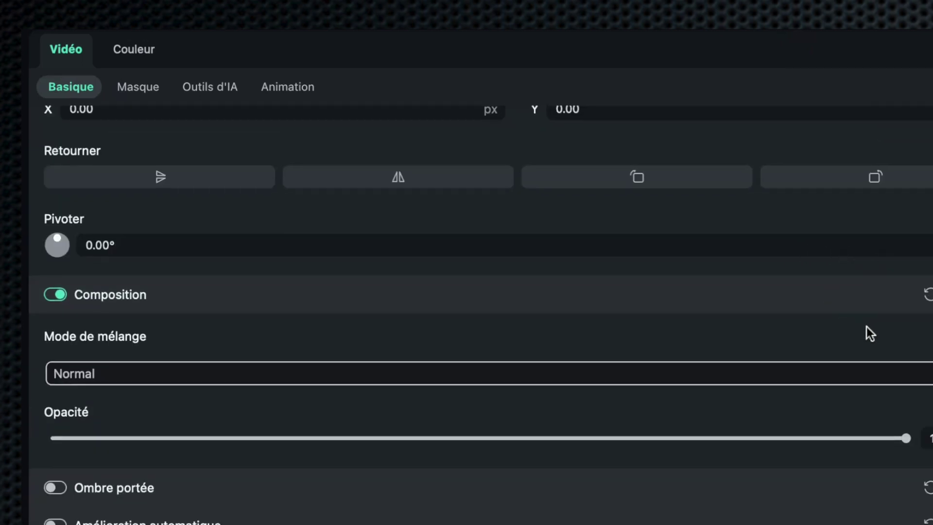
pyautogui.click(826, 377)
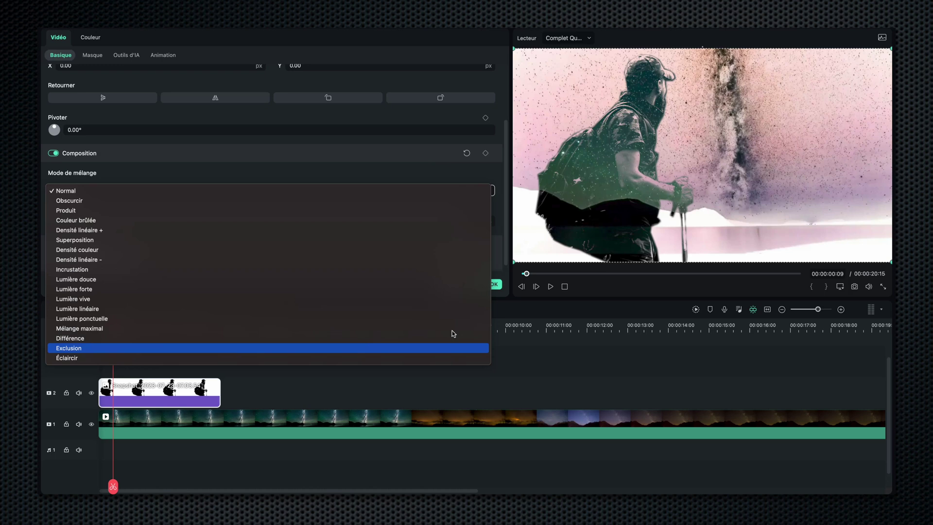
pyautogui.press('Down')
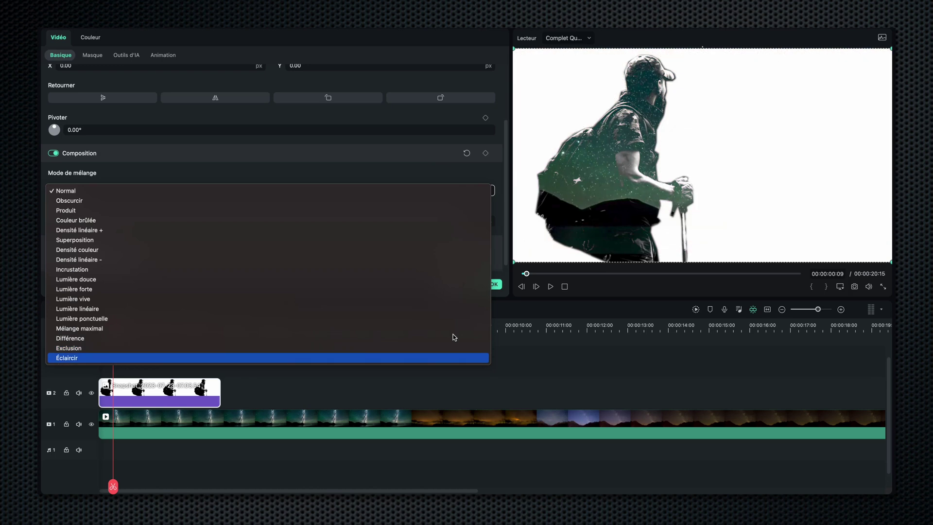
pyautogui.press('Return')
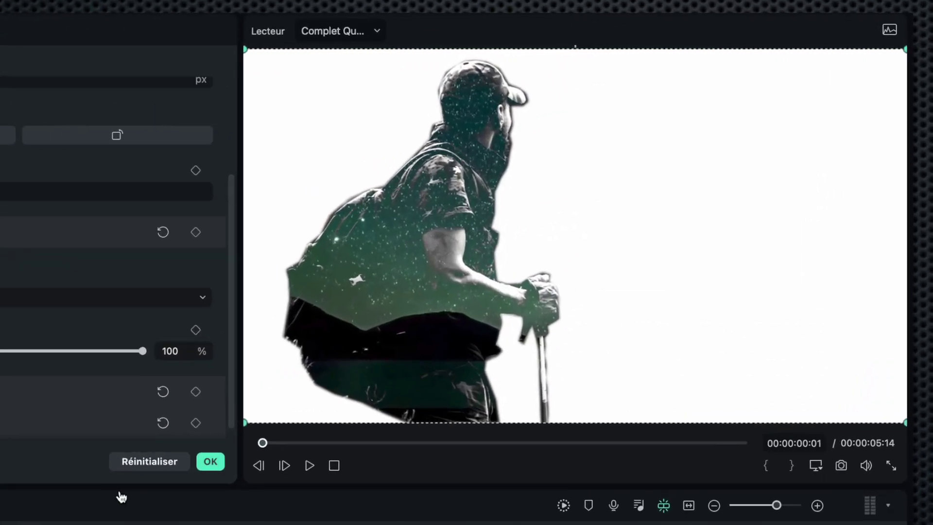
pyautogui.press('space')
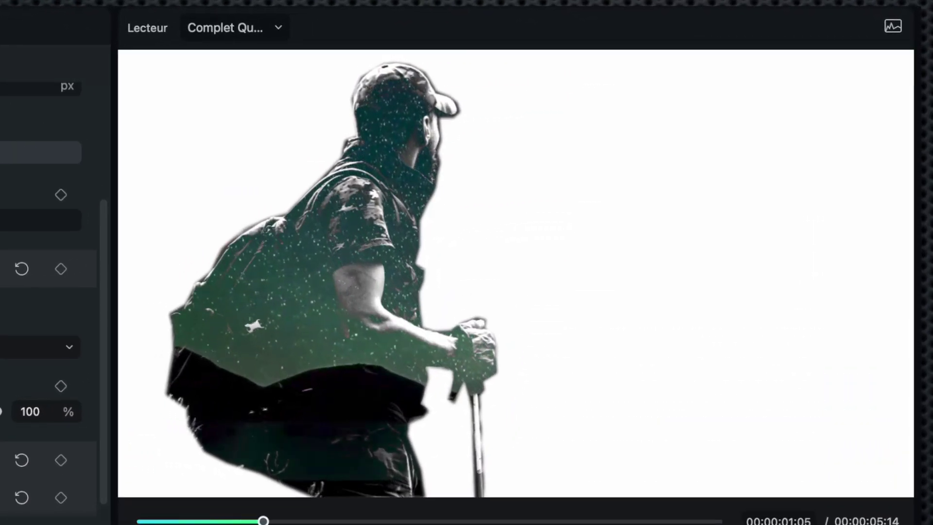